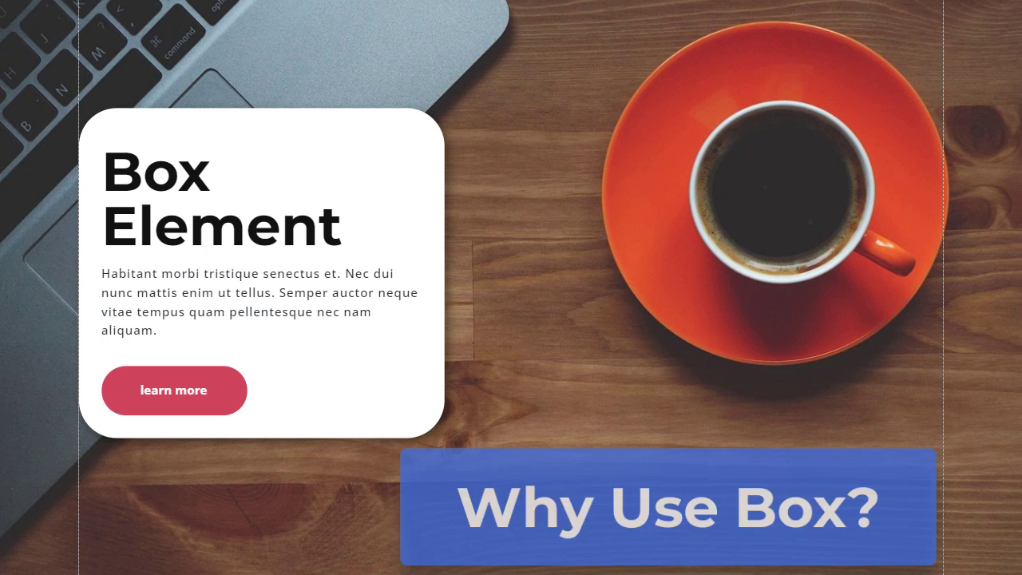
Move the white box card further right on the demo page.
drag(399, 151, 644, 138)
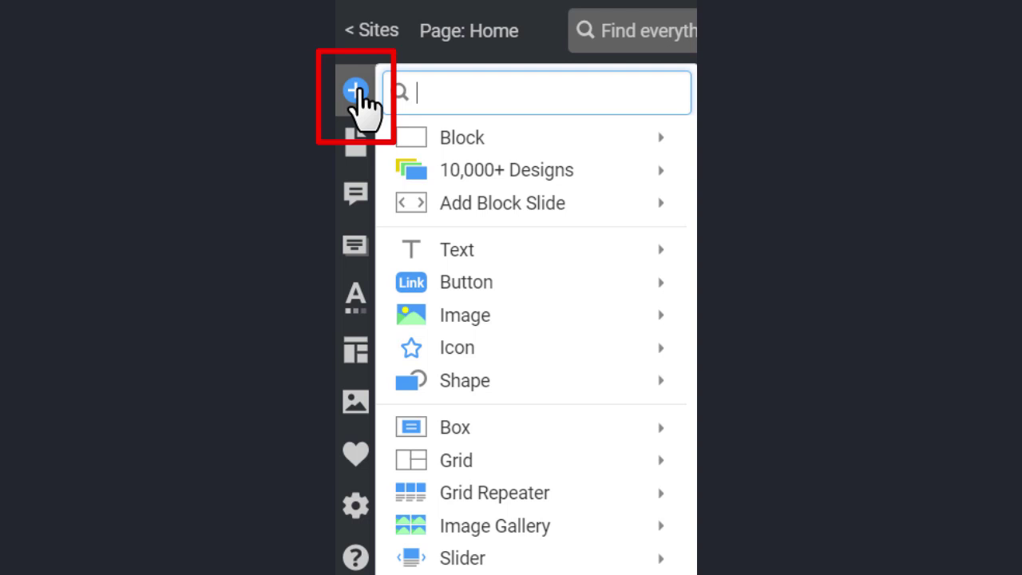
Place an empty Box element and enlarge it to about 845 by 264.
mouse_move(561, 435)
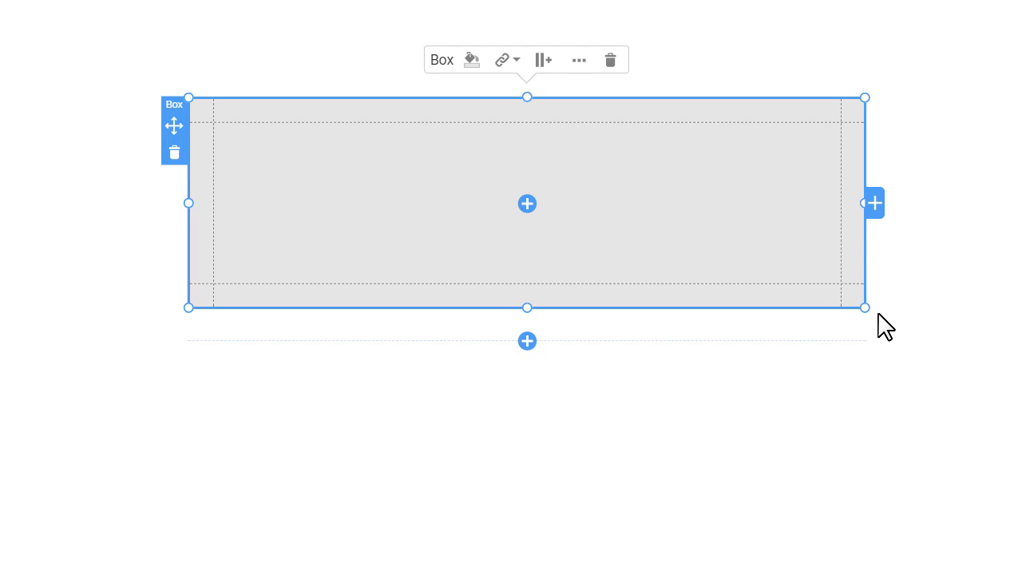
drag(866, 309, 912, 323)
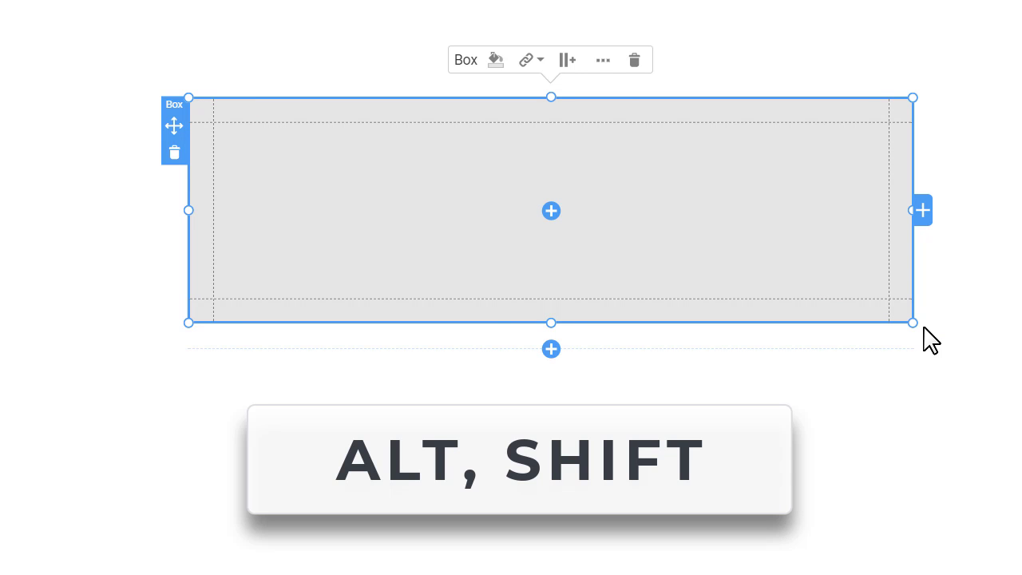
Add a Sample Headline and sample text inside the box, centred horizontally and vertically.
click(550, 211)
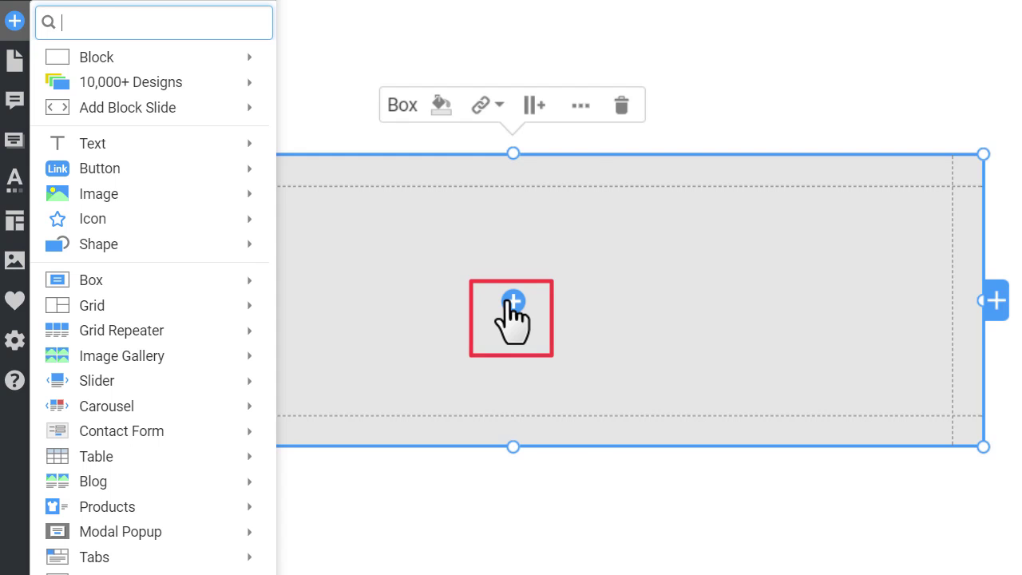
mouse_move(93, 143)
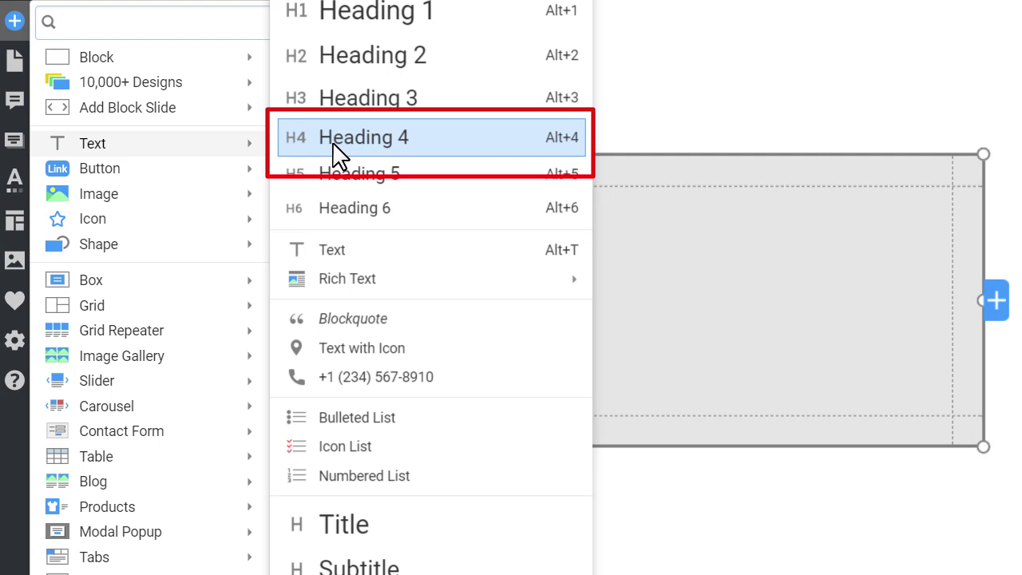
click(357, 249)
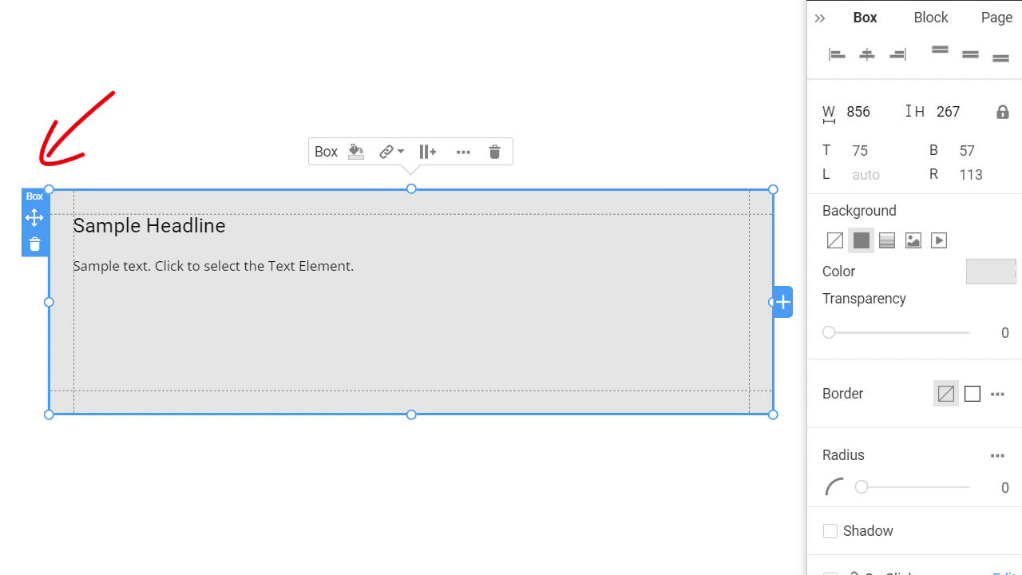
click(867, 54)
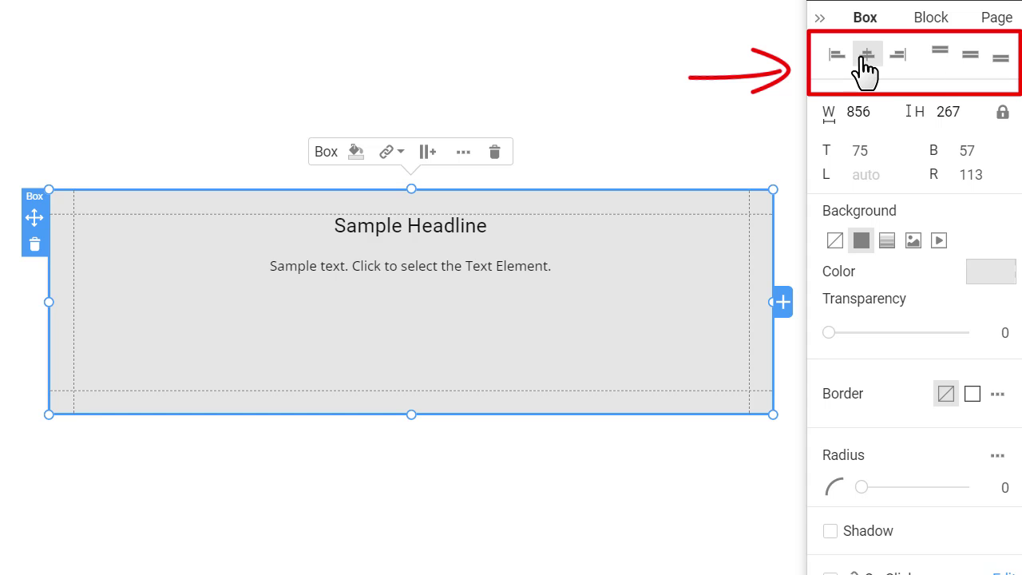
click(970, 57)
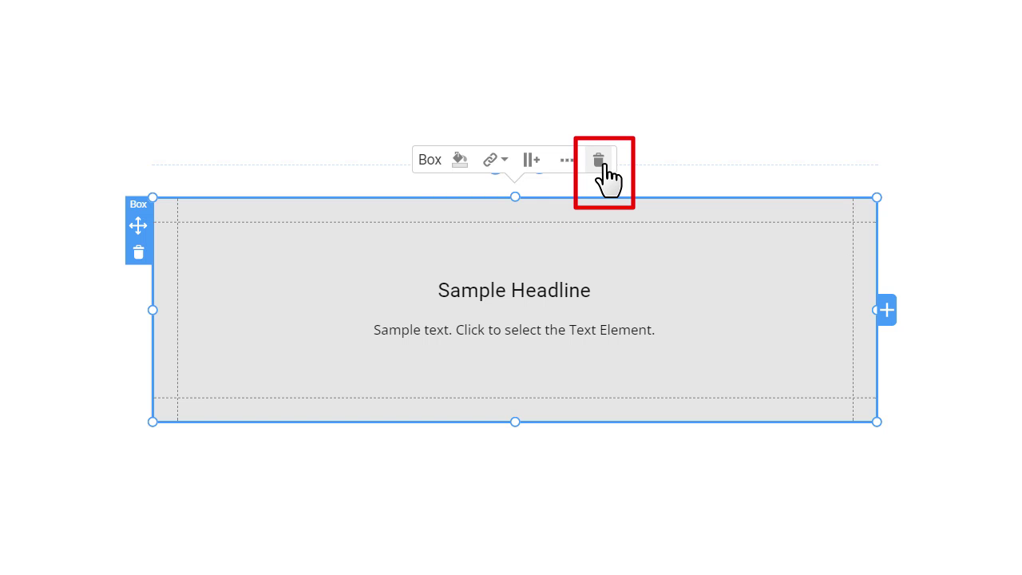
Delete the box, then insert an icon, headline, sample text and button with Alt+O, Alt+2, Alt+T, Alt+B.
click(600, 163)
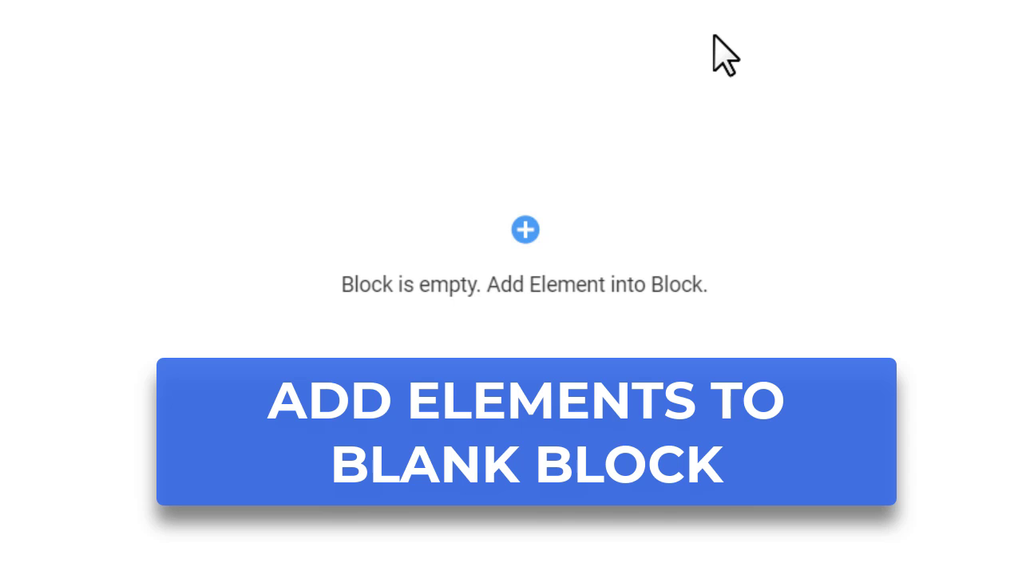
key(alt+o)
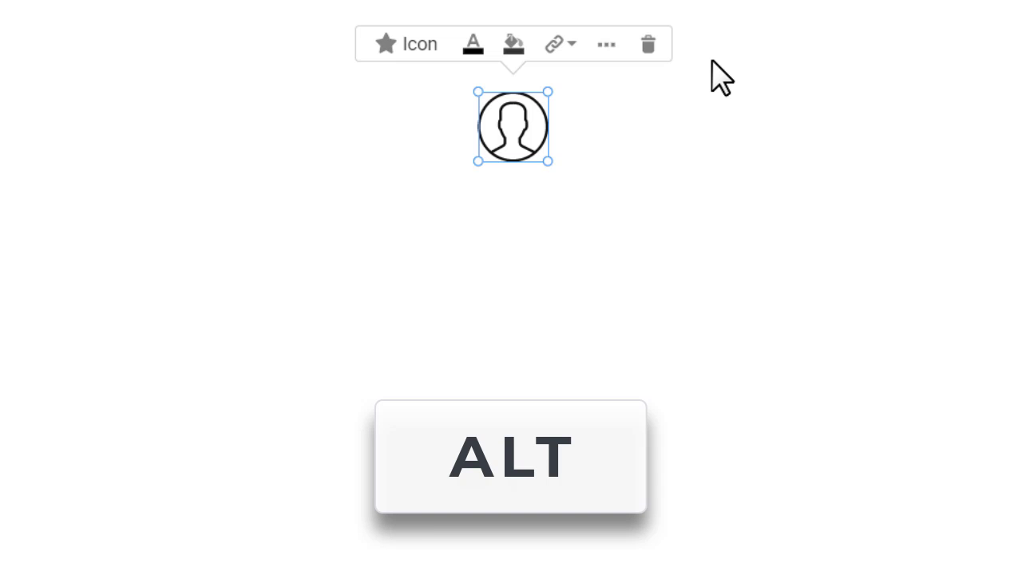
key(alt+2)
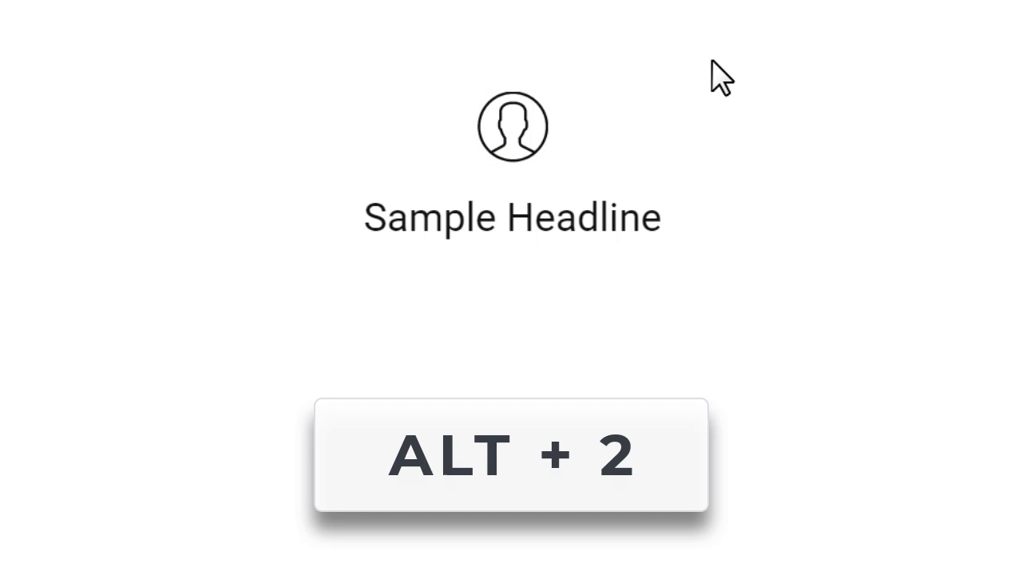
key(alt+t)
key(alt+b)
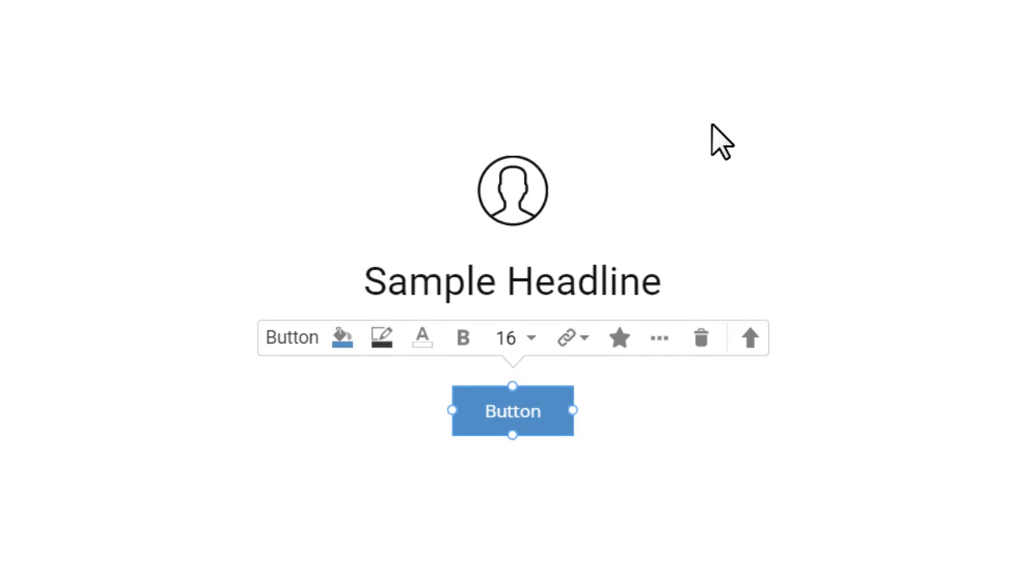
Select the icon, headline, text and button and wrap them together in one box.
drag(696, 435, 326, 150)
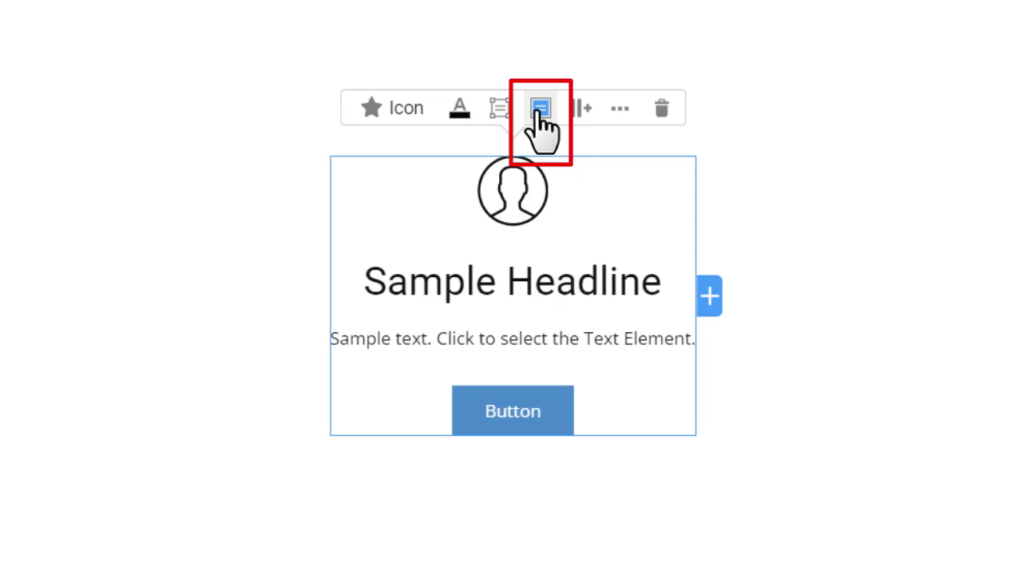
click(541, 124)
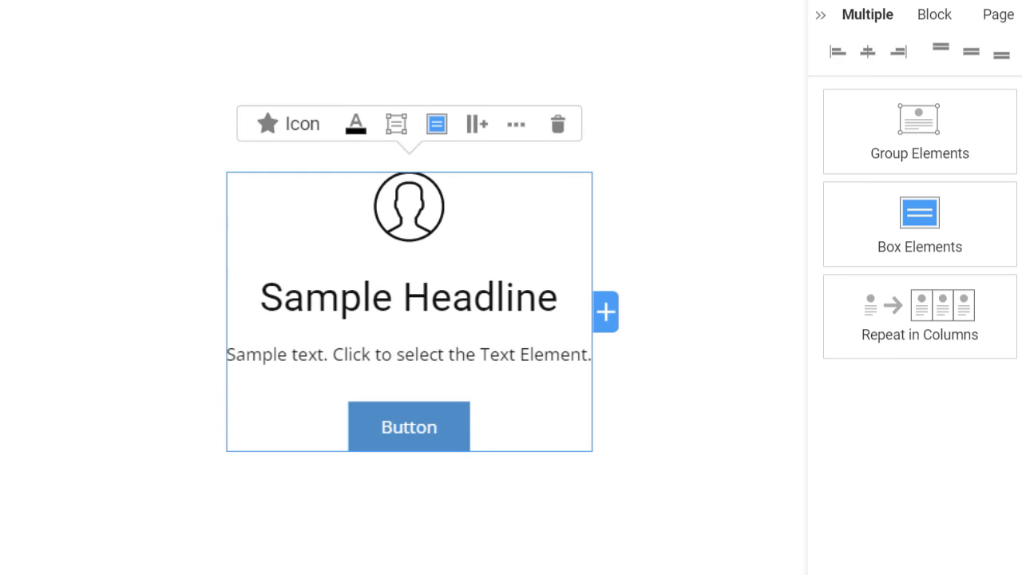
click(950, 249)
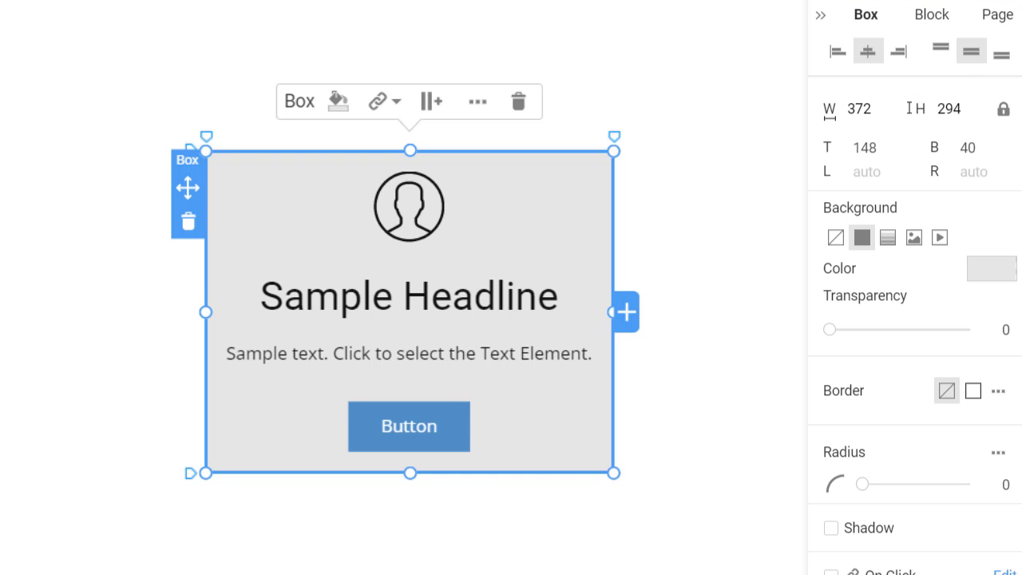
Nudge the icon slightly left and resize it to 64 by 64.
mouse_move(431, 207)
mouse_down()
mouse_move(407, 210)
mouse_move(428, 210)
mouse_move(427, 226)
mouse_up()
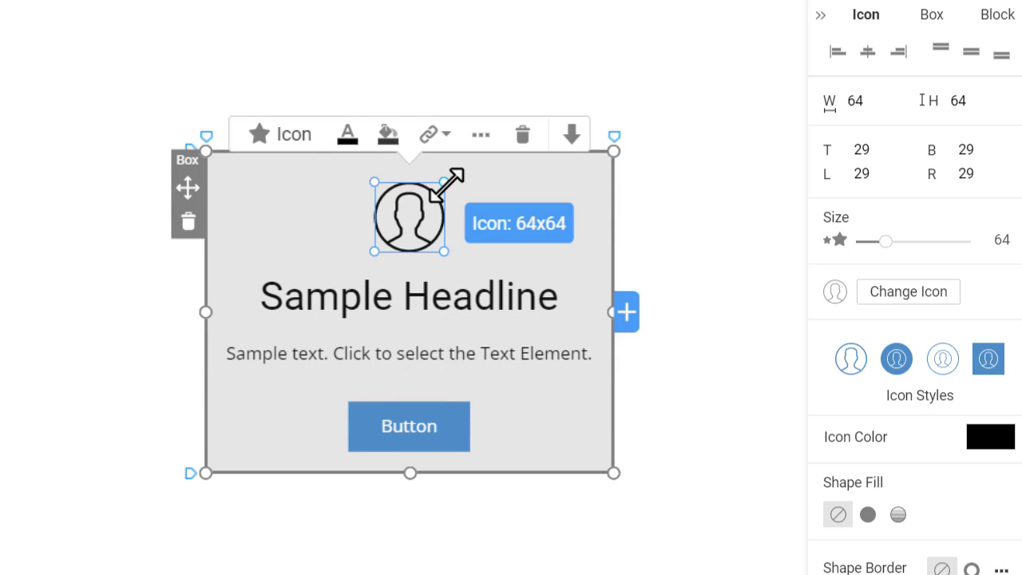
drag(463, 173, 456, 187)
click(746, 266)
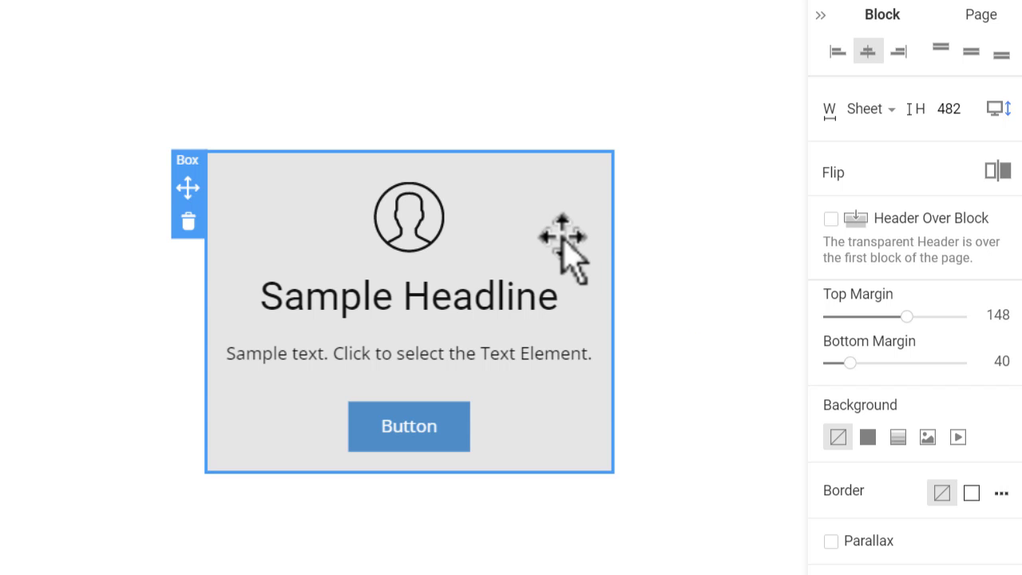
Move the box up and left and fill it with the lightest blue.
drag(563, 247, 548, 178)
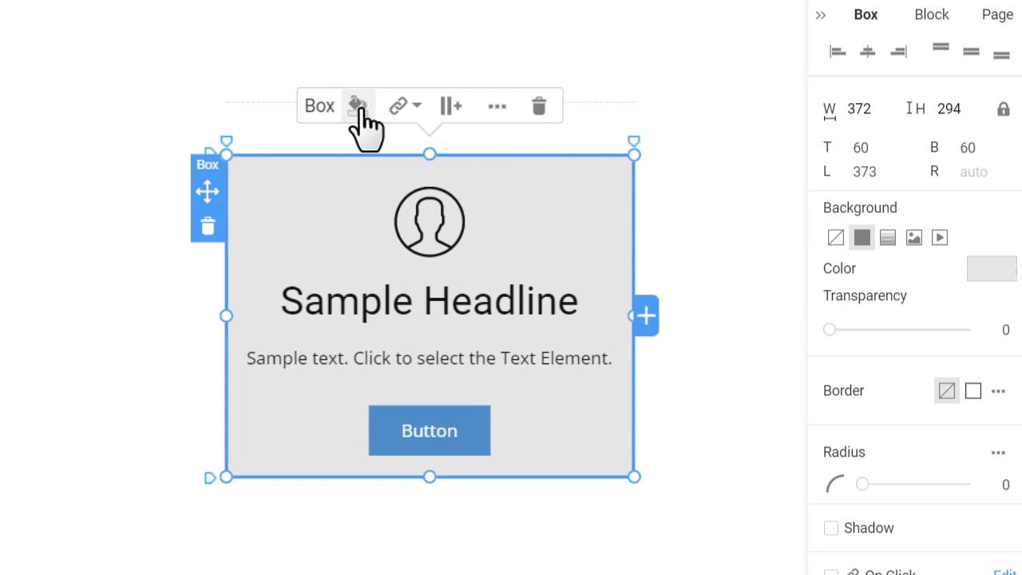
click(357, 104)
click(435, 218)
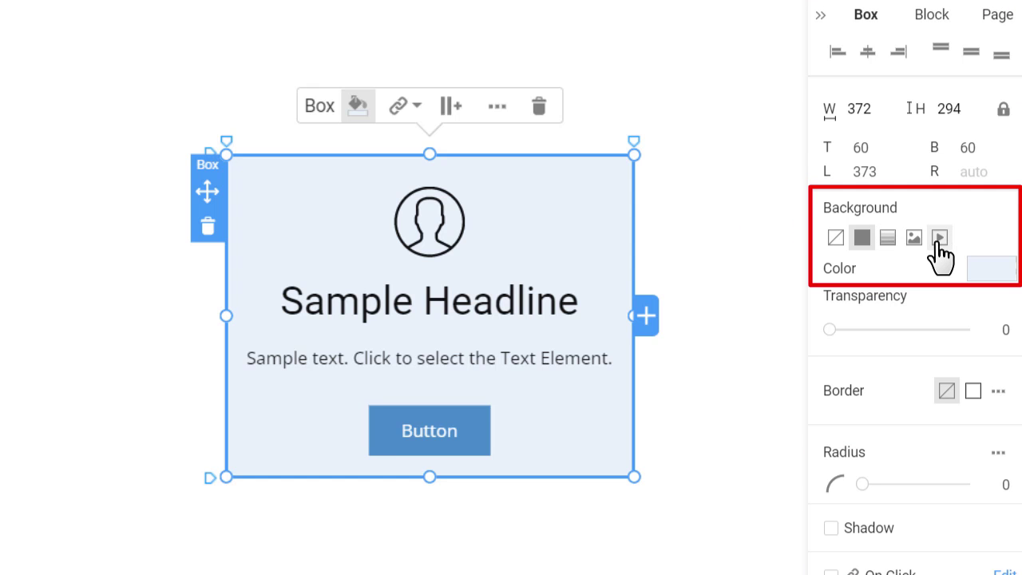
Switch the box fill to a gradient and swap its two colours.
click(887, 238)
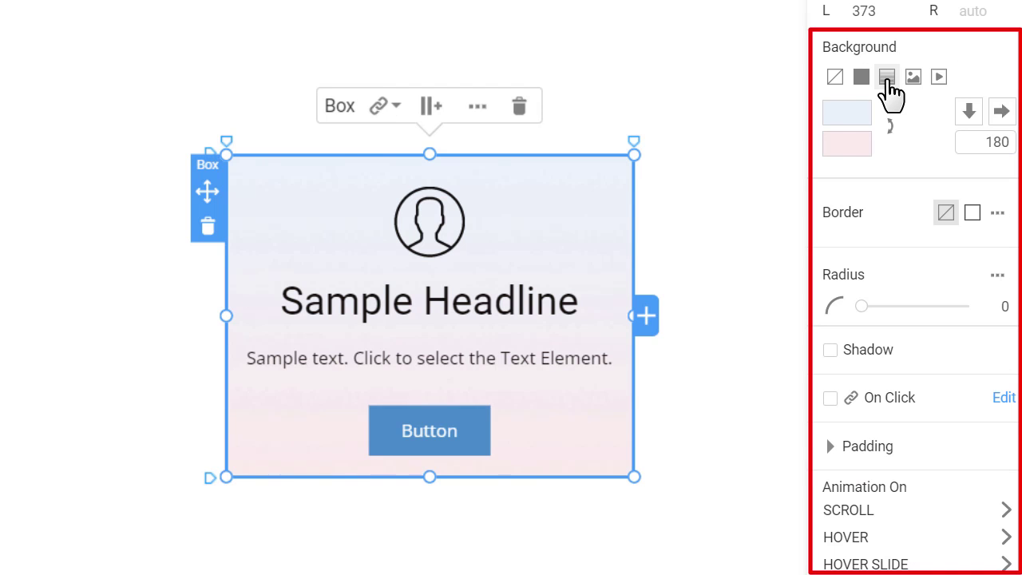
click(892, 130)
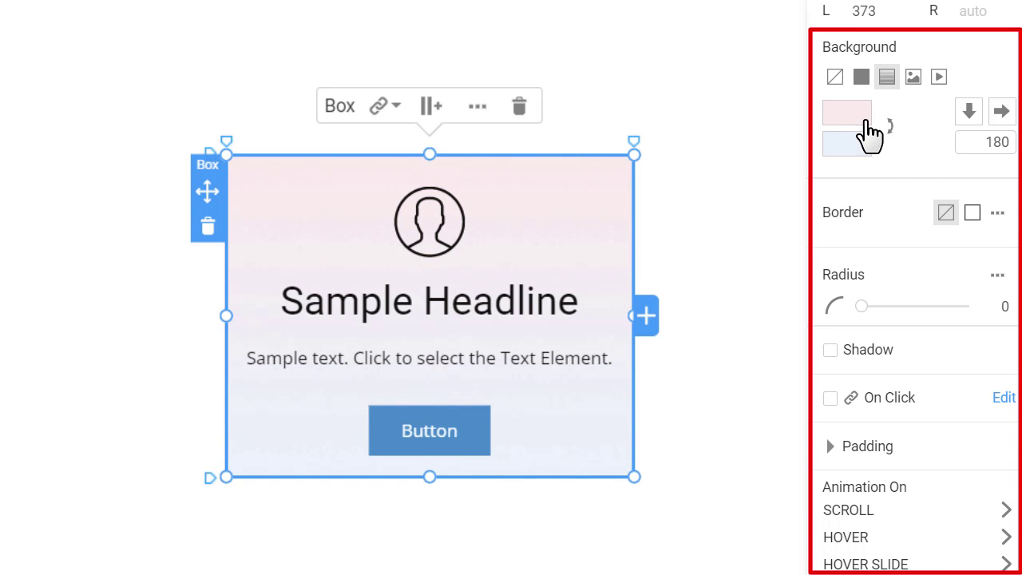
click(862, 119)
Set the top gradient colour to white and give the box a dashed border.
click(847, 170)
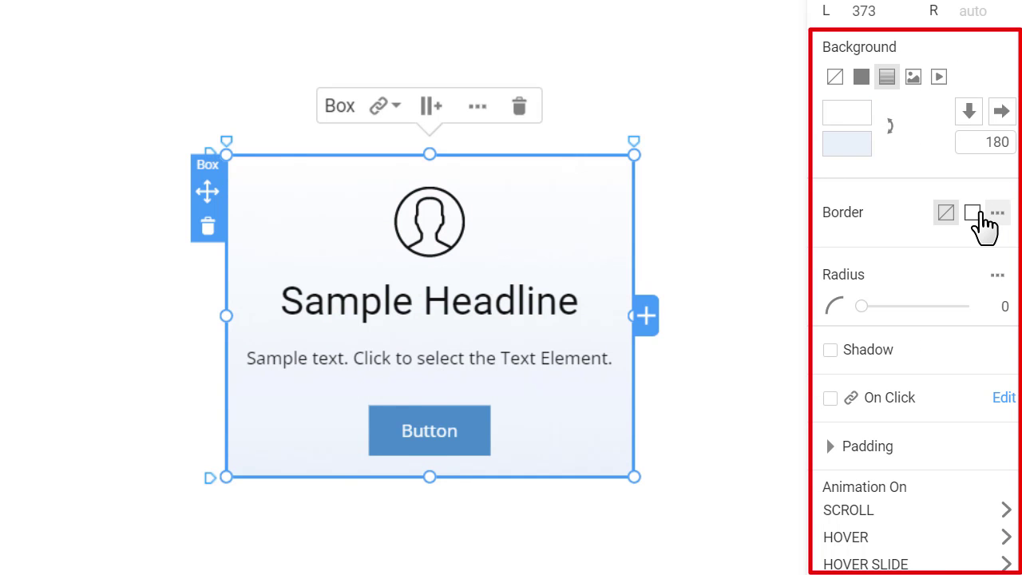
click(973, 214)
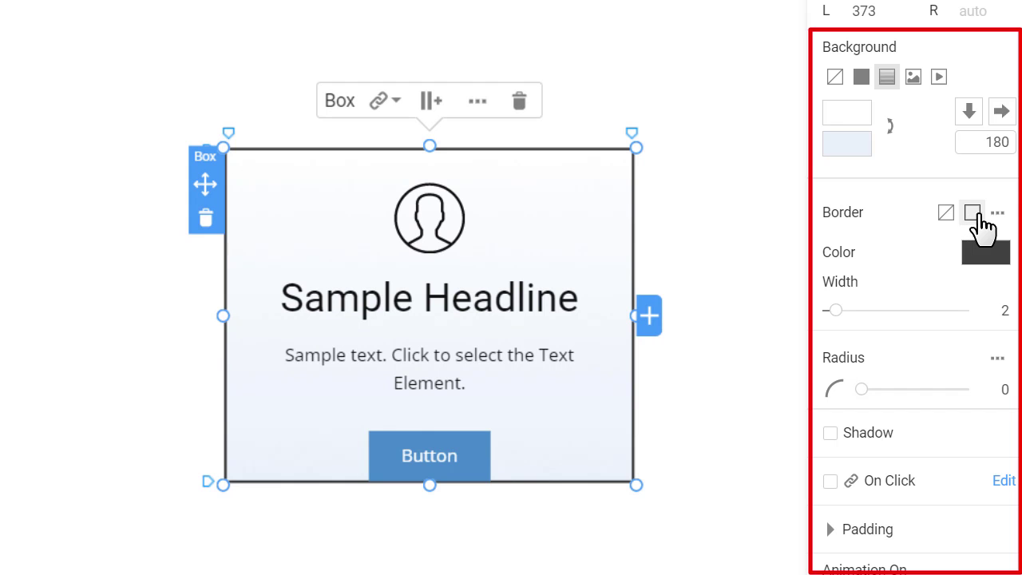
click(997, 214)
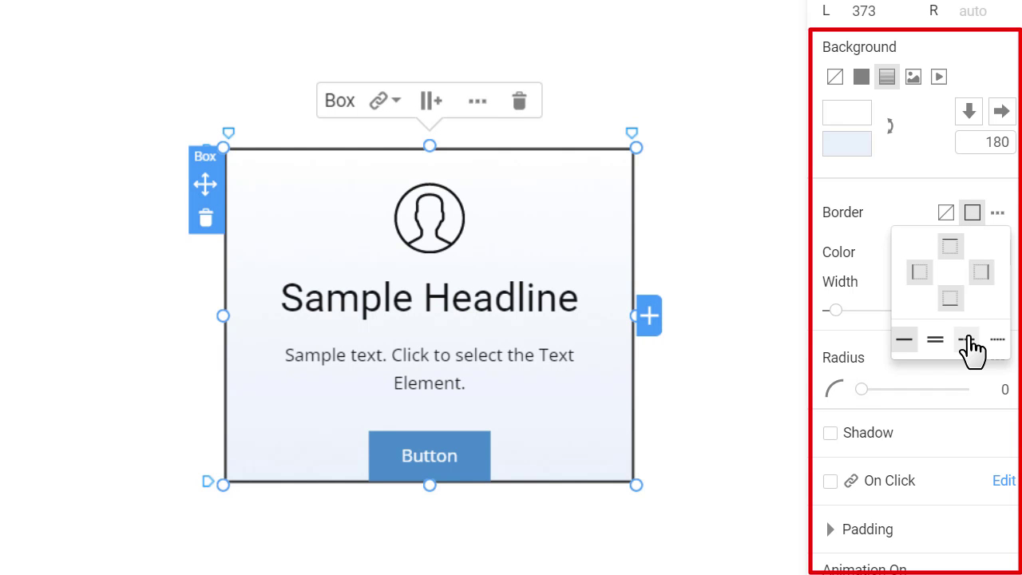
click(967, 339)
Round the box corners to radius 17 and add a drop shadow.
drag(861, 389, 896, 391)
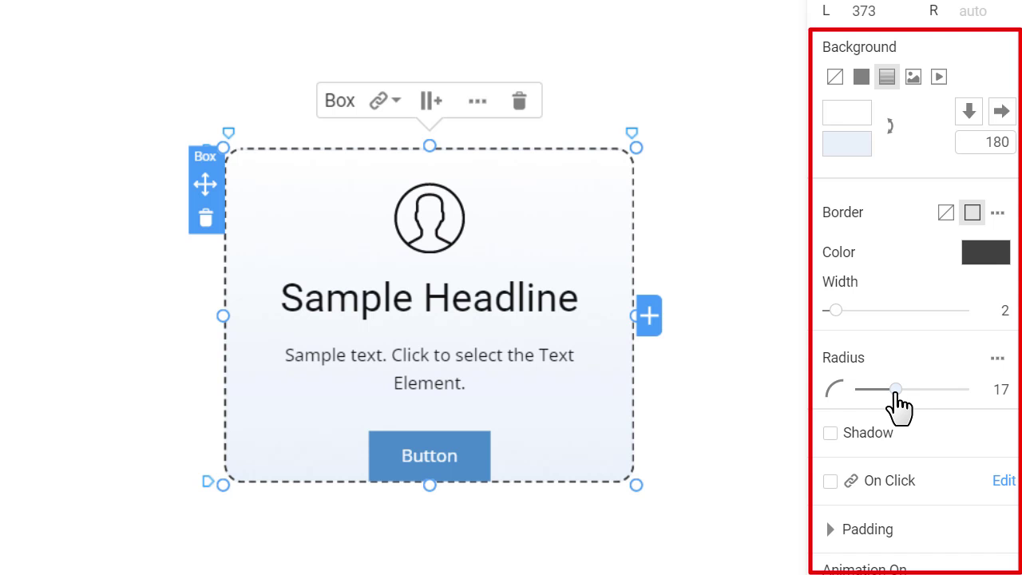
click(845, 431)
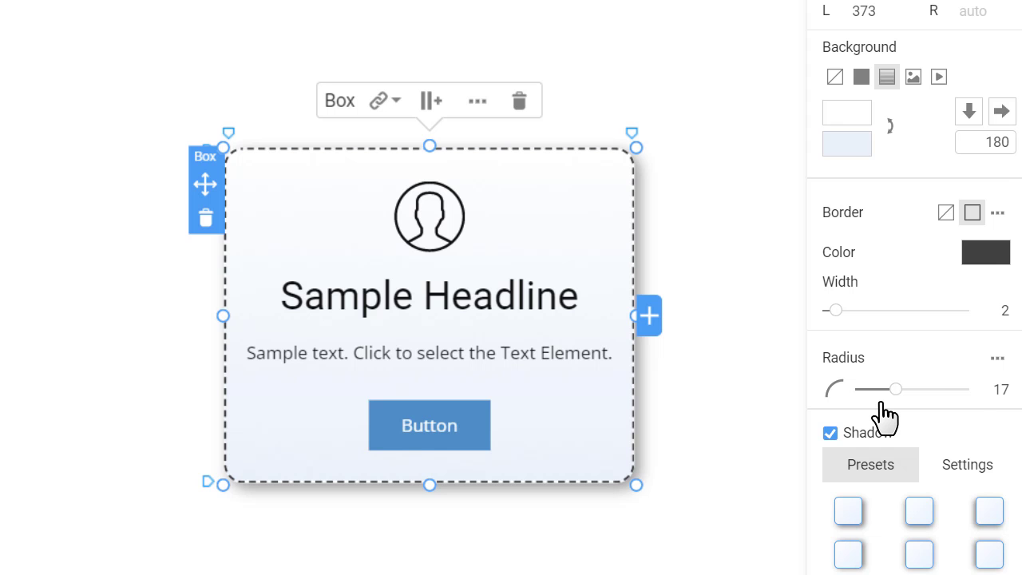
scroll(884, 413, up, 2)
Centre the box contents vertically and preview the page at phone width.
click(973, 57)
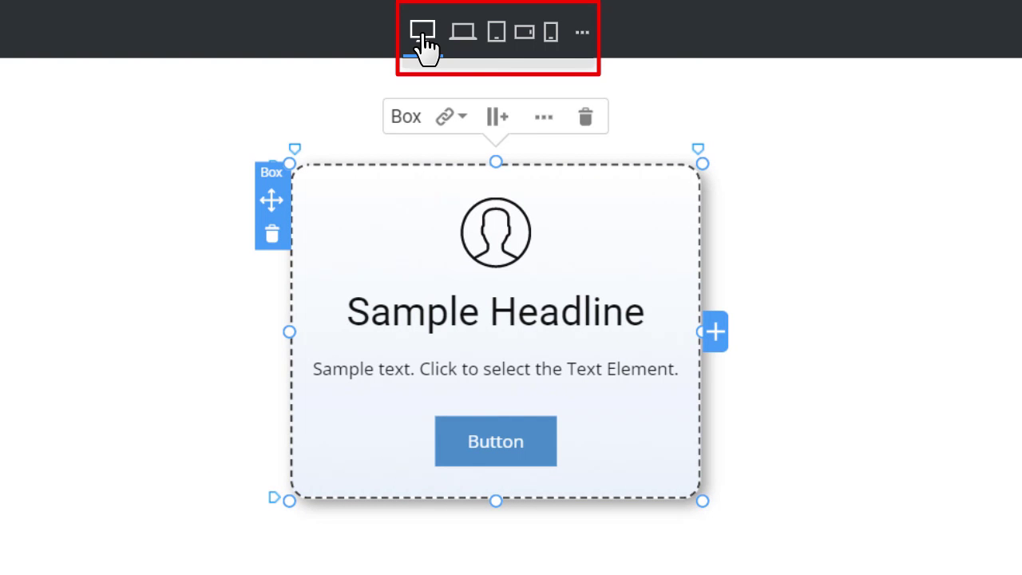
click(550, 36)
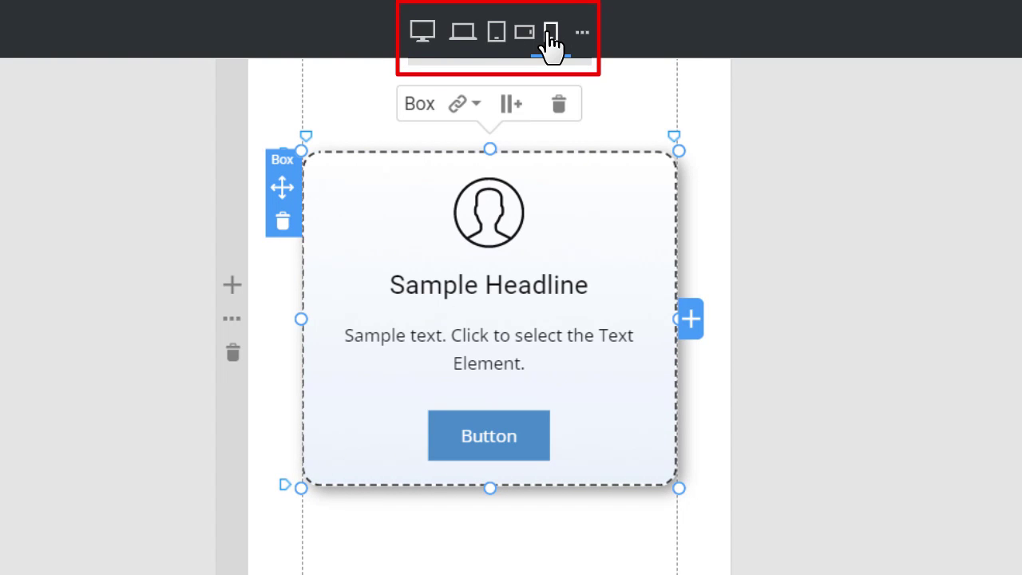